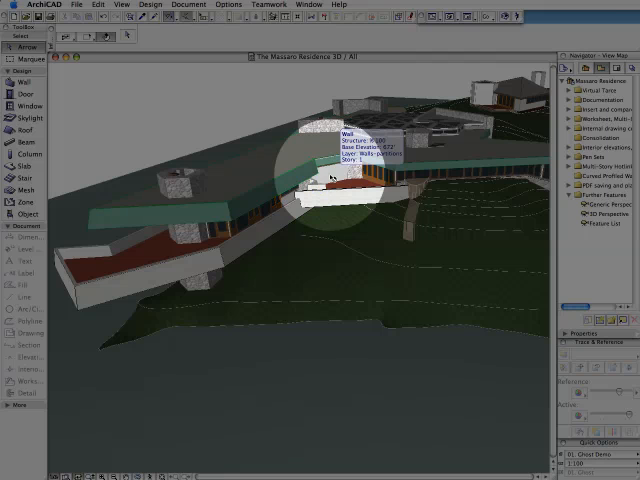
Select a wall of the Massaro Residence in the 3D window.
{"action": "left_click", "coordinate": [332, 178]}
Bring up Wall Selection Settings and list the Home Story choices for the wall.
{"action": "right_click", "coordinate": [332, 178]}
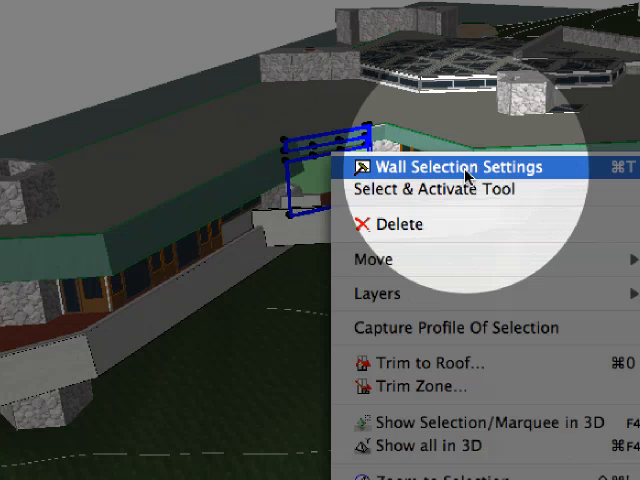
{"action": "left_click", "coordinate": [466, 170]}
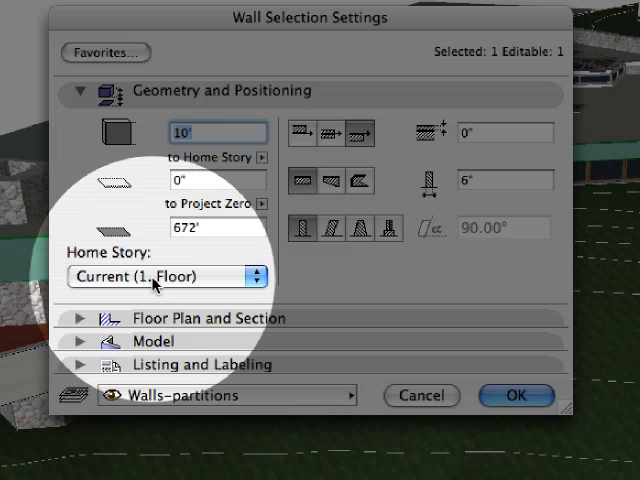
{"action": "left_click", "coordinate": [152, 277]}
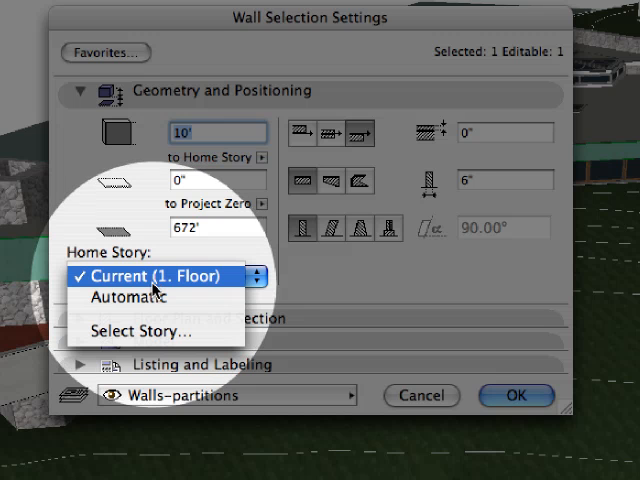
{"action": "left_click", "coordinate": [191, 337]}
{"action": "left_click", "coordinate": [290, 88]}
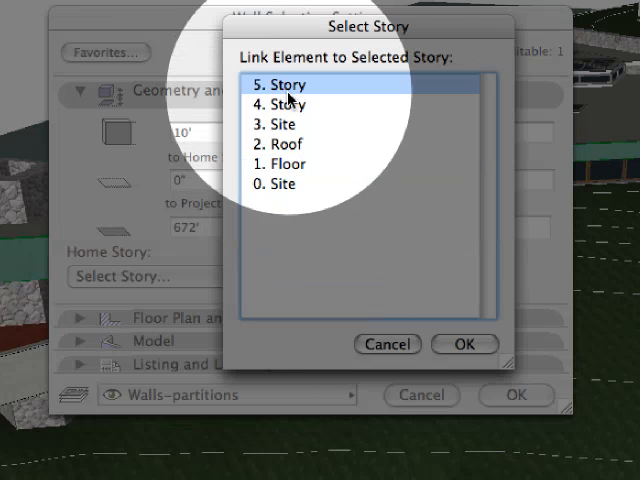
{"action": "left_click", "coordinate": [298, 106]}
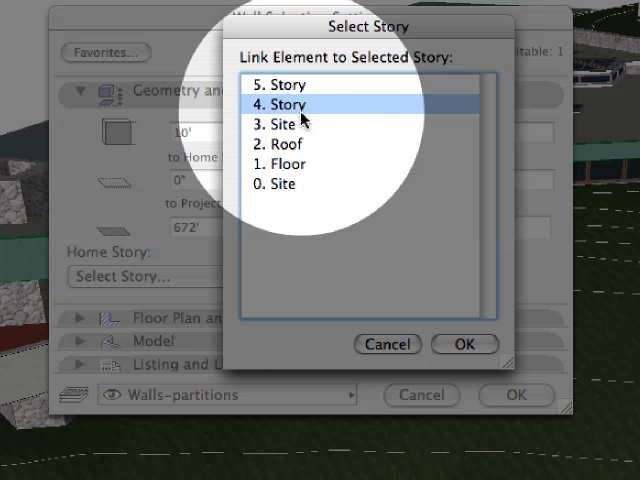
{"action": "left_click", "coordinate": [314, 126]}
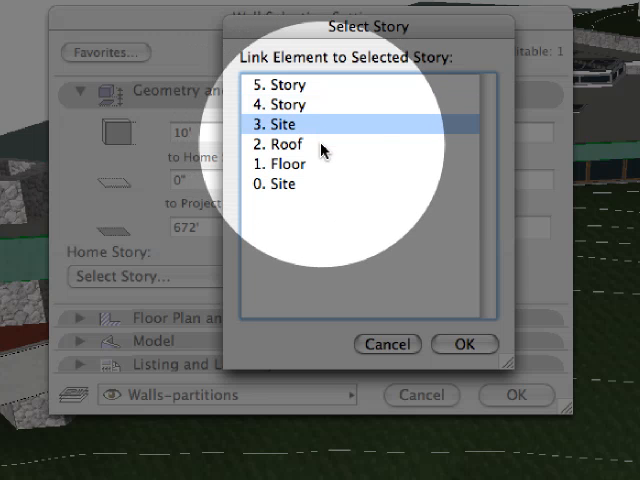
{"action": "left_click", "coordinate": [320, 145]}
{"action": "left_click", "coordinate": [325, 168]}
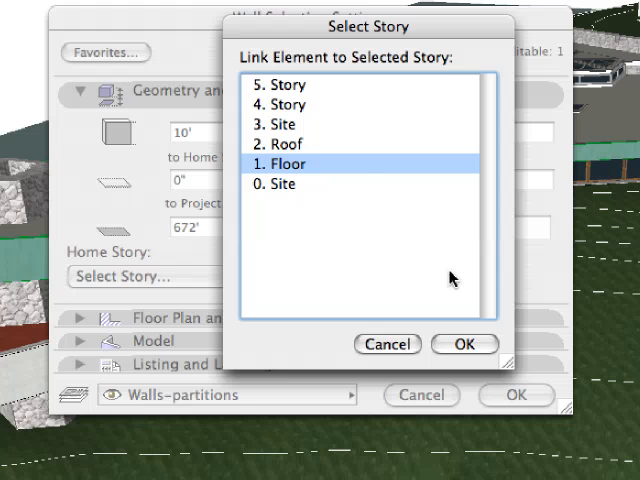
{"action": "left_click", "coordinate": [461, 344]}
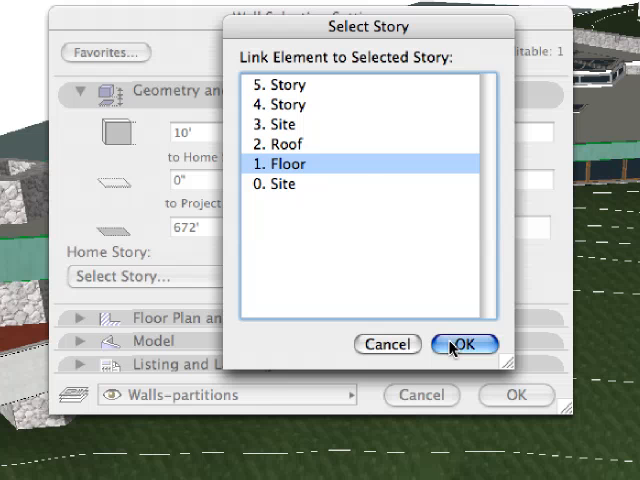
{"action": "left_click", "coordinate": [461, 344]}
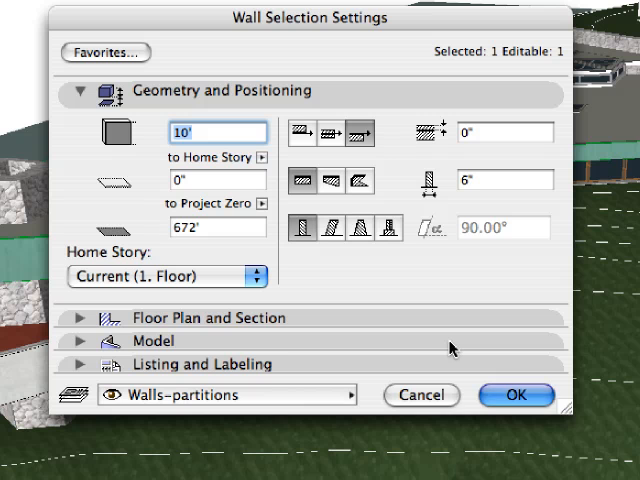
Review the wall's Show on Stories options under Floor Plan and Section.
{"action": "left_click", "coordinate": [234, 318]}
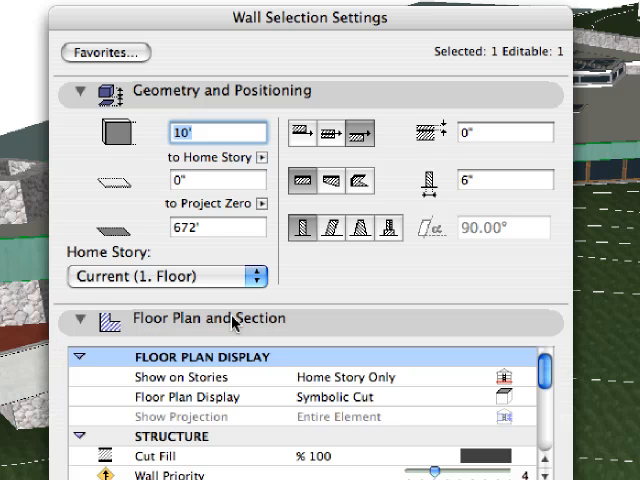
{"action": "left_click", "coordinate": [195, 377]}
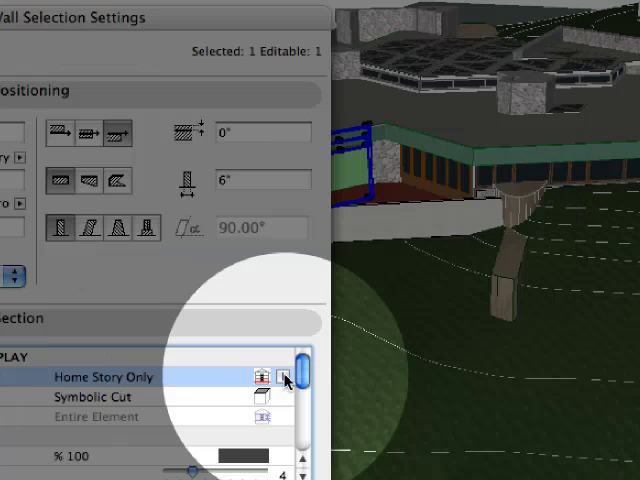
{"action": "left_click", "coordinate": [526, 378]}
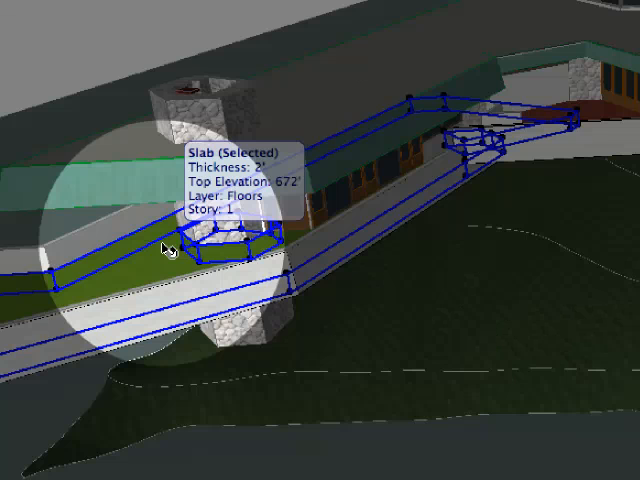
Bring up Slab Selection Settings and expand its Floor Plan and Section panel.
{"action": "right_click", "coordinate": [167, 249]}
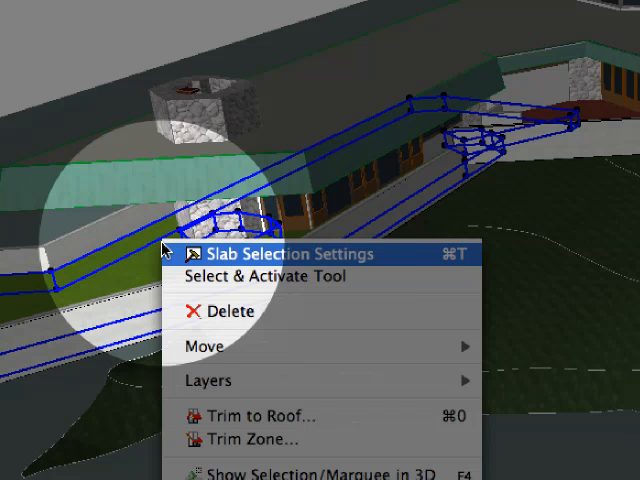
{"action": "left_click", "coordinate": [279, 262]}
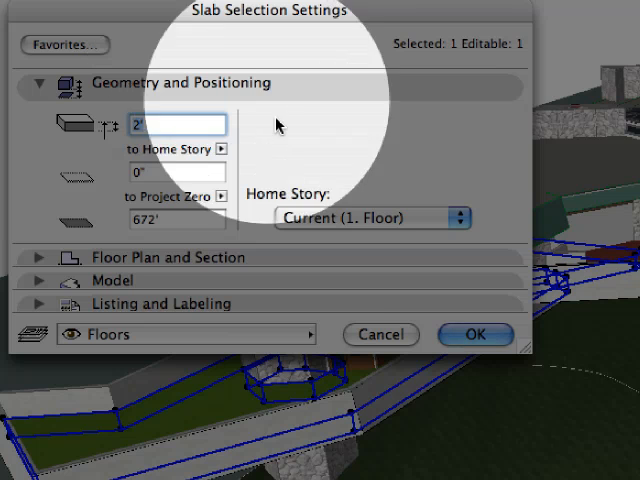
{"action": "left_click", "coordinate": [165, 262]}
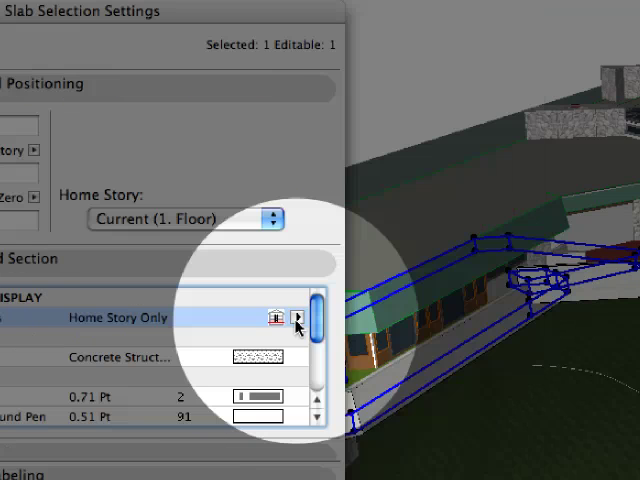
Set the slab's Show On Stories to Custom limited to its home story and confirm.
{"action": "left_click", "coordinate": [484, 316]}
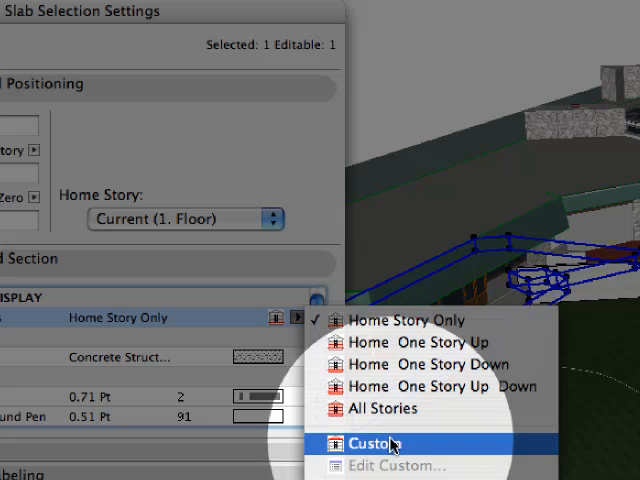
{"action": "left_click", "coordinate": [393, 443]}
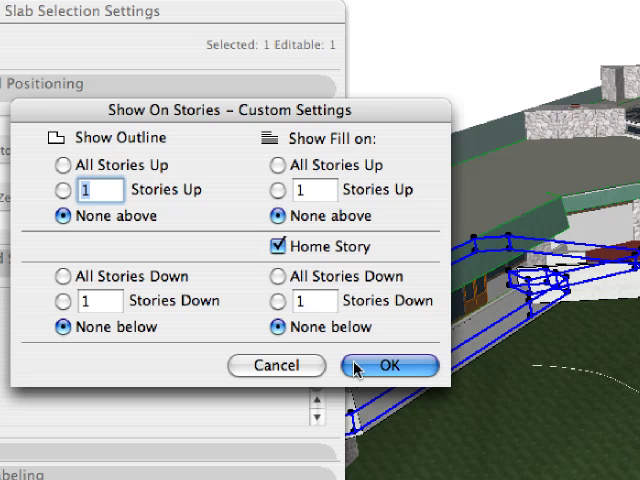
{"action": "left_click", "coordinate": [389, 365]}
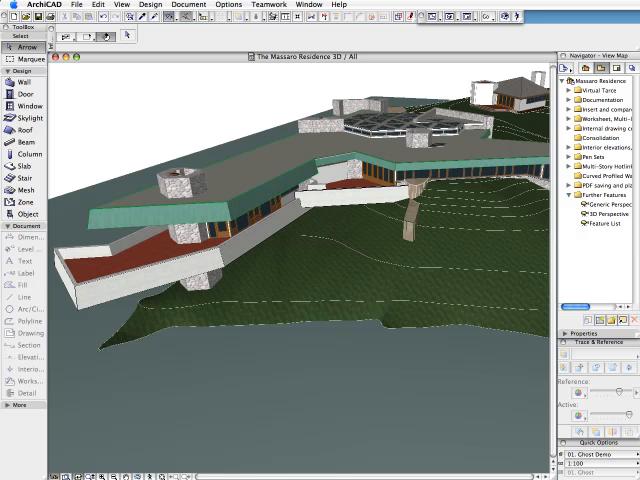